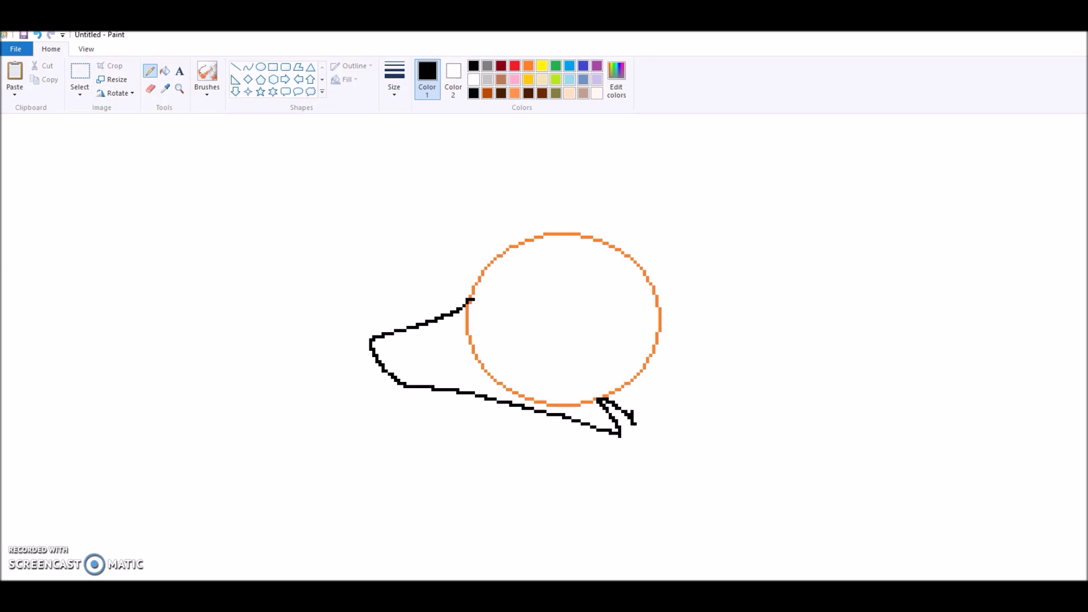
# Finish the large fox's head and ear outline in black, and draw jagged fur lines down its throat and nape
pyautogui.moveTo(471, 299)
pyautogui.mouseDown()
pyautogui.moveTo(474, 277)
pyautogui.moveTo(505, 266)
pyautogui.moveTo(593, 255)
pyautogui.mouseUp()
pyautogui.moveTo(666, 335)
pyautogui.mouseDown()
pyautogui.moveTo(678, 283)
pyautogui.moveTo(642, 233)
pyautogui.moveTo(617, 159)
pyautogui.moveTo(597, 253)
pyautogui.moveTo(604, 284)
pyautogui.moveTo(567, 196)
pyautogui.moveTo(558, 255)
pyautogui.moveTo(626, 387)
pyautogui.moveTo(642, 364)
pyautogui.moveTo(657, 455)
pyautogui.moveTo(740, 551)
pyautogui.mouseUp()
pyautogui.scroll(-3, 558, 255)
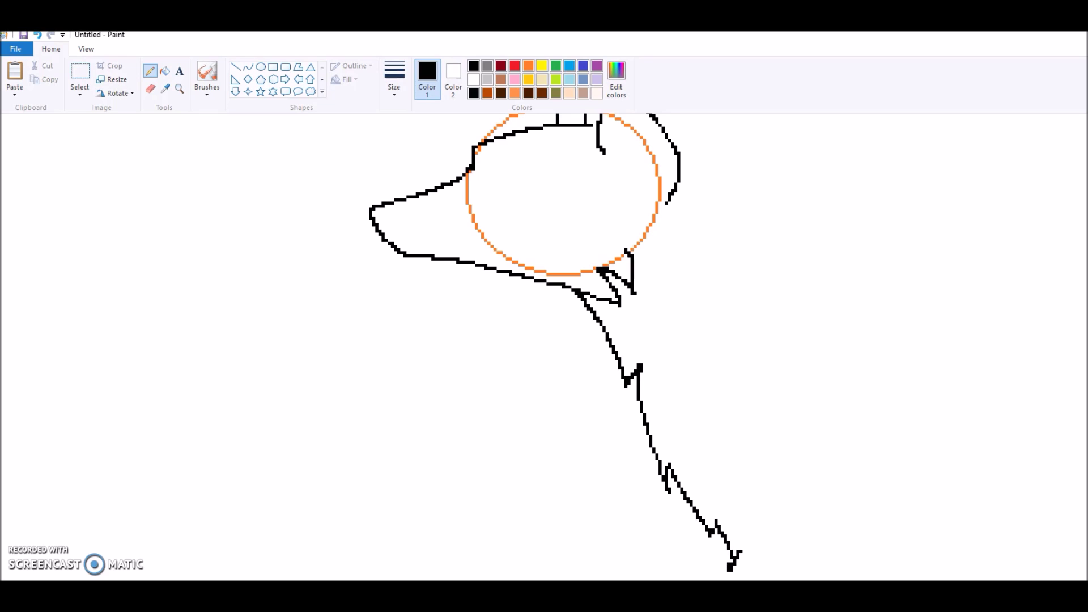
pyautogui.moveTo(676, 149)
pyautogui.mouseDown()
pyautogui.moveTo(704, 164)
pyautogui.moveTo(707, 148)
pyautogui.moveTo(738, 165)
pyautogui.moveTo(750, 190)
pyautogui.moveTo(785, 173)
pyautogui.moveTo(780, 186)
pyautogui.moveTo(810, 234)
pyautogui.moveTo(826, 225)
pyautogui.moveTo(854, 258)
pyautogui.moveTo(873, 255)
pyautogui.moveTo(918, 308)
pyautogui.mouseUp()
pyautogui.moveTo(786, 180); pyautogui.dragTo(780, 186)
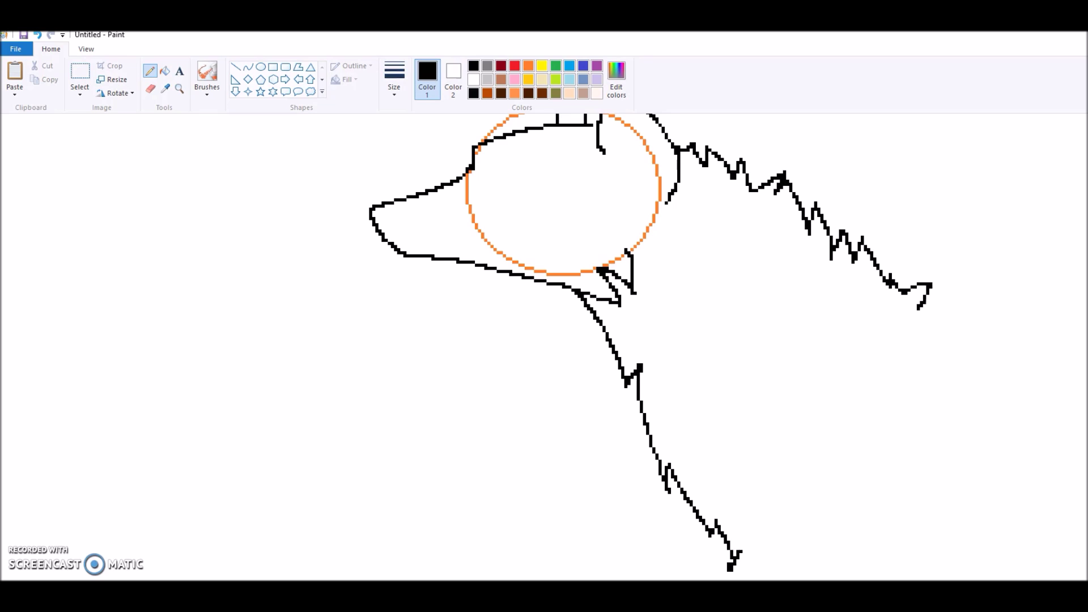
# Draw the curved back and rump outline continuing from the end of the nape fur
pyautogui.click(179, 89)
pyautogui.rightClick(539, 282)
pyautogui.rightClick(540, 283)
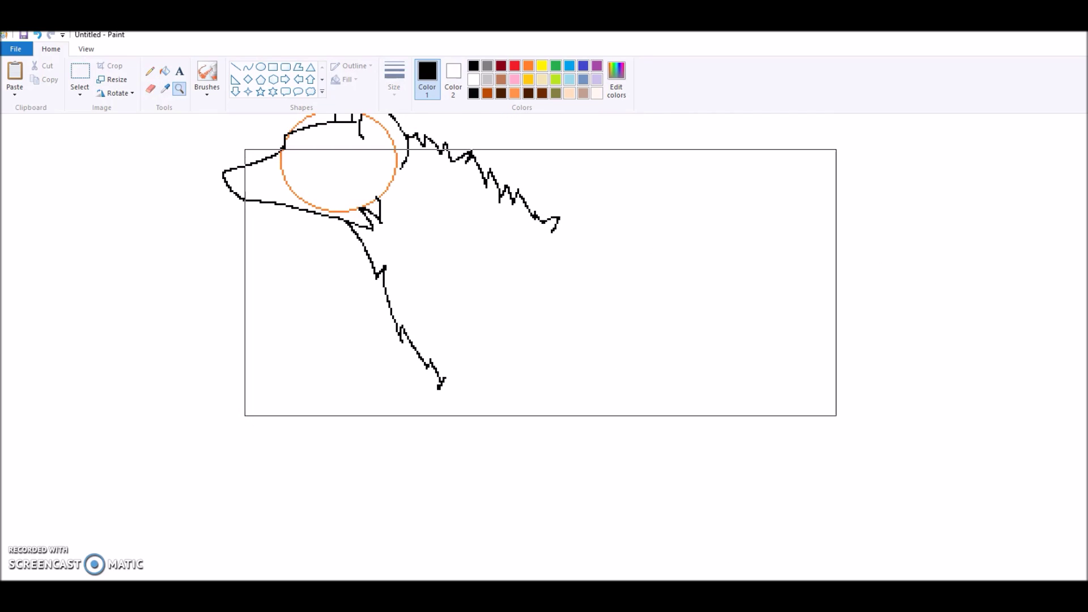
pyautogui.click(150, 71)
pyautogui.moveTo(555, 230)
pyautogui.mouseDown()
pyautogui.moveTo(703, 289)
pyautogui.moveTo(740, 346)
pyautogui.moveTo(741, 391)
pyautogui.mouseUp()
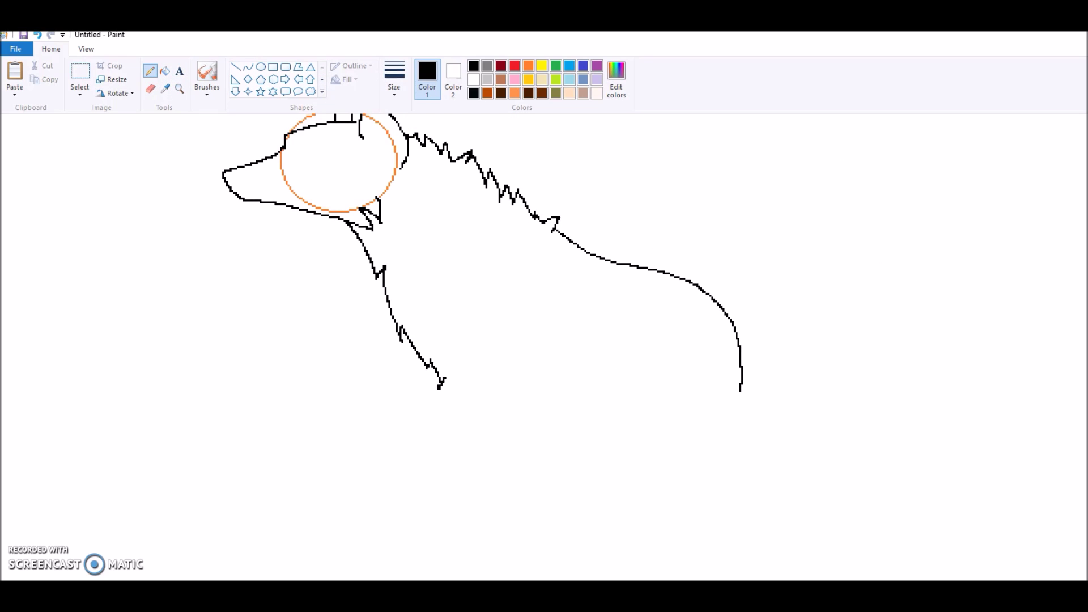
# Draw both front legs with paws below the chest and connect the chest line to the near leg
pyautogui.moveTo(466, 293)
pyautogui.mouseDown()
pyautogui.moveTo(476, 396)
pyautogui.moveTo(501, 435)
pyautogui.moveTo(518, 519)
pyautogui.moveTo(493, 534)
pyautogui.moveTo(492, 553)
pyautogui.moveTo(530, 551)
pyautogui.moveTo(548, 516)
pyautogui.moveTo(524, 358)
pyautogui.mouseUp()
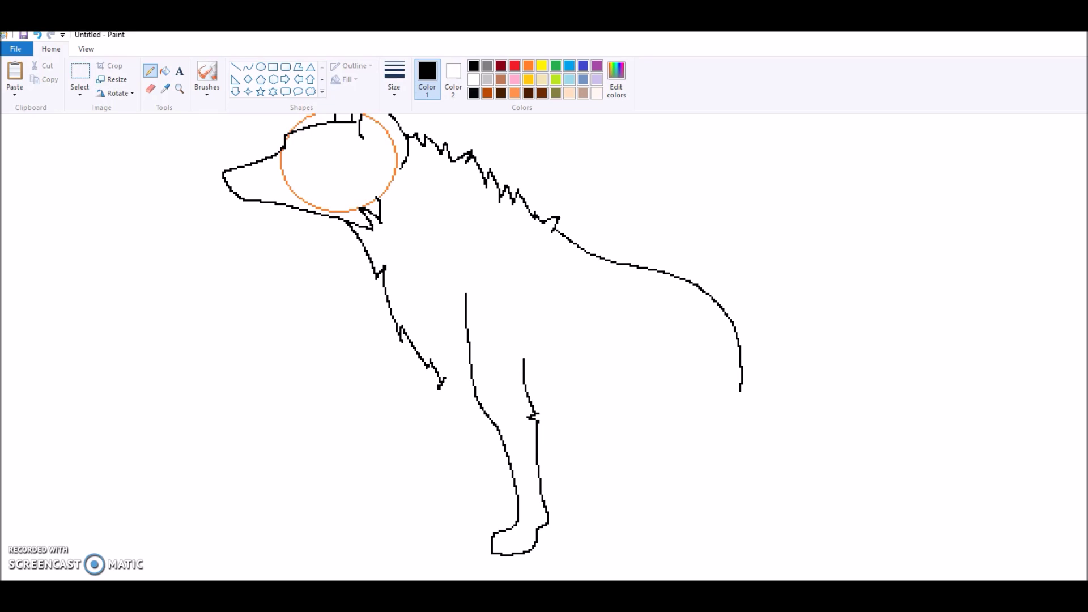
pyautogui.moveTo(441, 383)
pyautogui.mouseDown()
pyautogui.moveTo(475, 484)
pyautogui.moveTo(470, 512)
pyautogui.moveTo(431, 551)
pyautogui.moveTo(472, 550)
pyautogui.moveTo(502, 458)
pyautogui.mouseUp()
pyautogui.moveTo(441, 377); pyautogui.dragTo(476, 397)
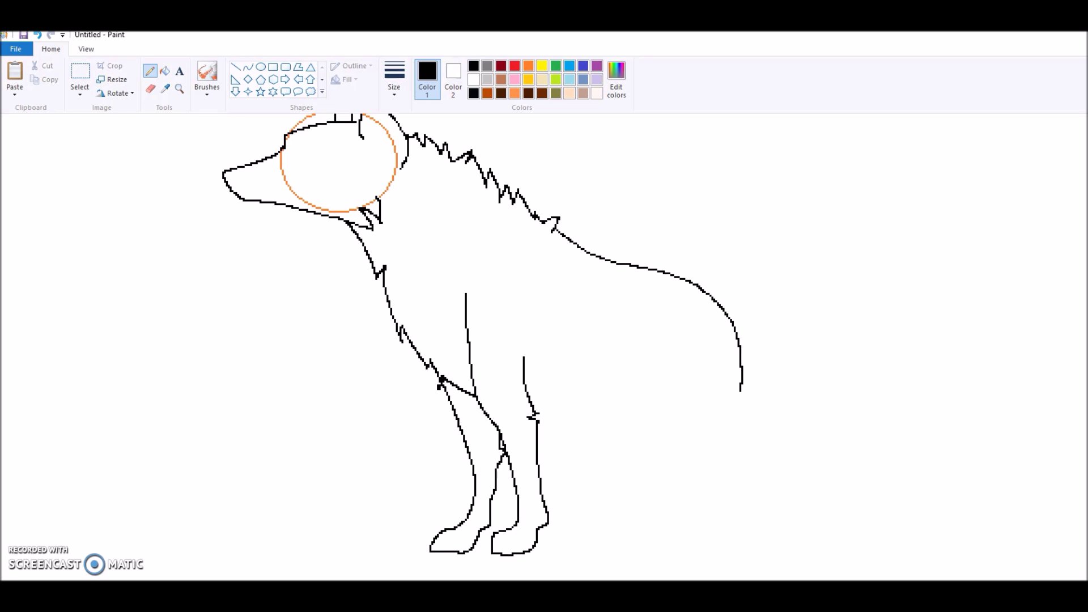
# Draw the belly line with a tuft of fur from the front leg to the hindquarters, undoing the stray rump stroke
pyautogui.moveTo(541, 419)
pyautogui.mouseDown()
pyautogui.moveTo(633, 401)
pyautogui.moveTo(705, 453)
pyautogui.moveTo(744, 443)
pyautogui.mouseUp()
pyautogui.moveTo(741, 390)
pyautogui.mouseDown()
pyautogui.moveTo(781, 464)
pyautogui.moveTo(782, 492)
pyautogui.moveTo(777, 515)
pyautogui.moveTo(741, 532)
pyautogui.moveTo(737, 517)
pyautogui.moveTo(753, 509)
pyautogui.moveTo(760, 480)
pyautogui.moveTo(737, 445)
pyautogui.mouseUp()
pyautogui.hotkey('ctrl', 'z')
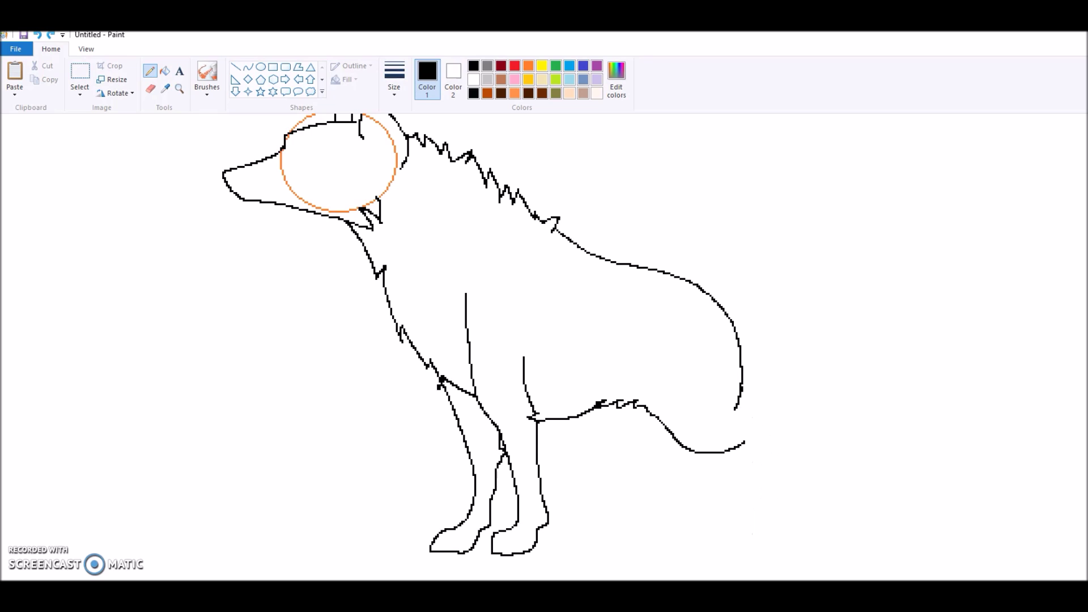
# Draw both hind legs with paws and a bushy tail curving down behind the rump
pyautogui.moveTo(738, 405)
pyautogui.mouseDown()
pyautogui.moveTo(764, 415)
pyautogui.moveTo(762, 465)
pyautogui.moveTo(752, 512)
pyautogui.moveTo(729, 534)
pyautogui.mouseUp()
pyautogui.moveTo(744, 441)
pyautogui.mouseDown()
pyautogui.moveTo(728, 513)
pyautogui.moveTo(710, 532)
pyautogui.mouseUp()
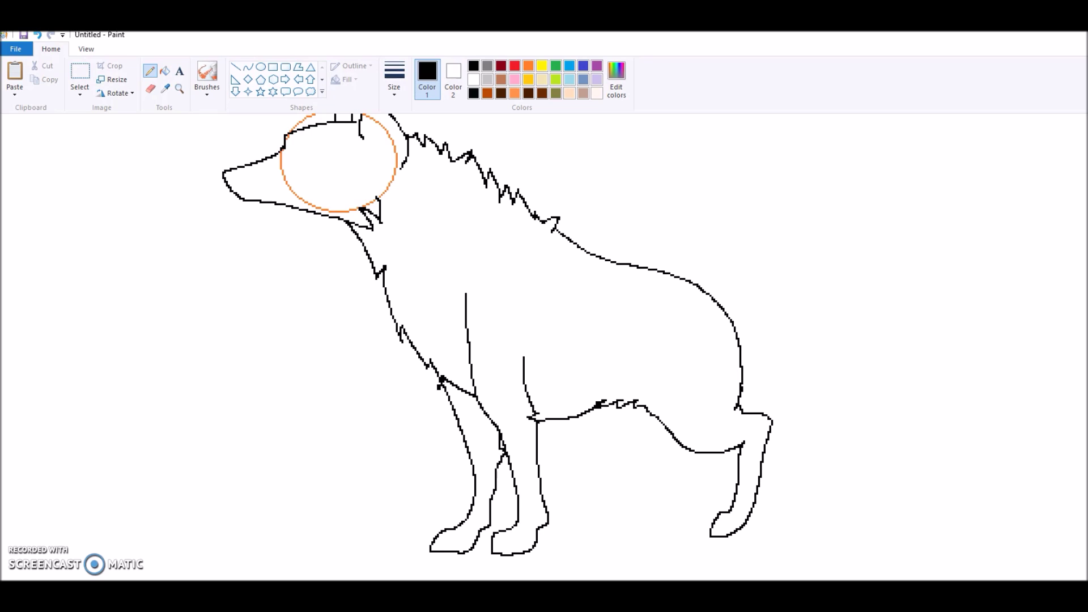
pyautogui.moveTo(602, 405)
pyautogui.mouseDown()
pyautogui.moveTo(639, 454)
pyautogui.moveTo(639, 508)
pyautogui.moveTo(612, 529)
pyautogui.moveTo(640, 529)
pyautogui.moveTo(652, 510)
pyautogui.moveTo(651, 415)
pyautogui.mouseUp()
pyautogui.moveTo(714, 294)
pyautogui.mouseDown()
pyautogui.moveTo(838, 389)
pyautogui.moveTo(790, 485)
pyautogui.moveTo(778, 465)
pyautogui.moveTo(789, 443)
pyautogui.moveTo(750, 384)
pyautogui.mouseUp()
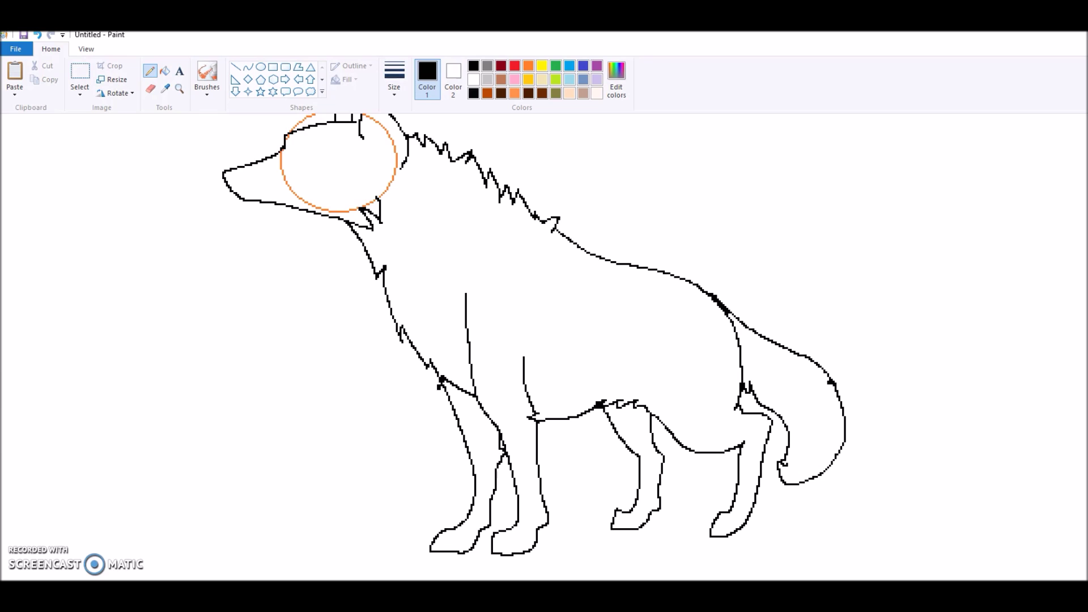
# Remove the orange guide circle from the head and close the gap in the outline beside the ear in black
pyautogui.scroll(3, 545, 347)
pyautogui.click(165, 71)
pyautogui.click(528, 66)
pyautogui.rightClick(395, 292)
pyautogui.hotkey('ctrl', 'z')
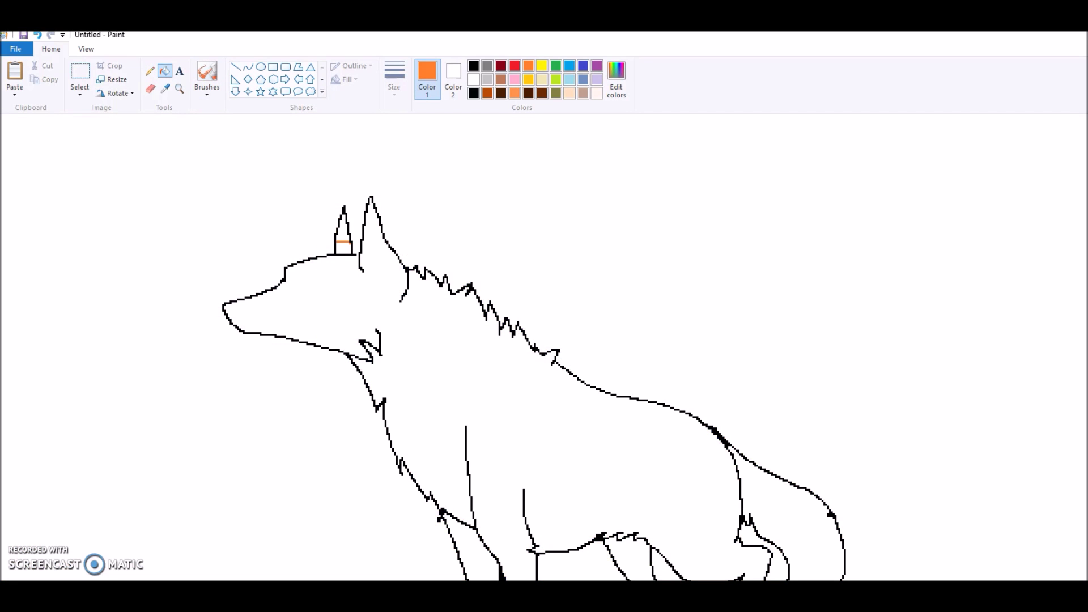
pyautogui.hotkey('ctrl', 'z')
pyautogui.click(150, 71)
pyautogui.click(473, 66)
pyautogui.click(164, 71)
pyautogui.click(597, 66)
pyautogui.click(474, 79)
# Draw a dark brown jagged marking line from the nose along the muzzle and neck to the front leg
pyautogui.click(529, 93)
pyautogui.click(149, 71)
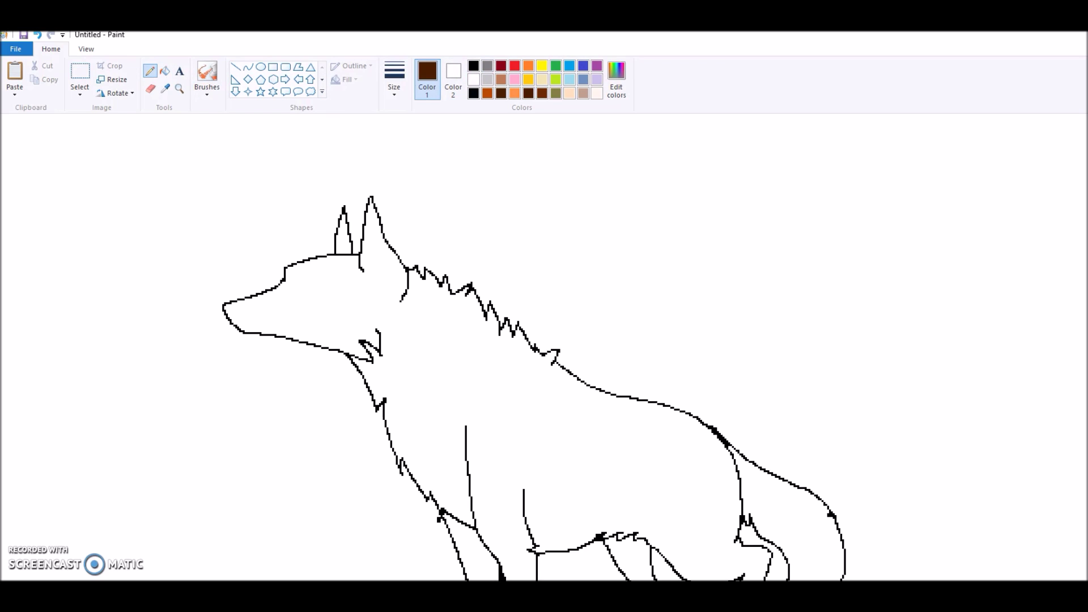
pyautogui.moveTo(225, 307)
pyautogui.mouseDown()
pyautogui.moveTo(343, 339)
pyautogui.moveTo(365, 331)
pyautogui.moveTo(357, 318)
pyautogui.moveTo(391, 326)
pyautogui.moveTo(422, 369)
pyautogui.moveTo(419, 412)
pyautogui.moveTo(427, 406)
pyautogui.moveTo(454, 449)
pyautogui.moveTo(465, 431)
pyautogui.mouseUp()
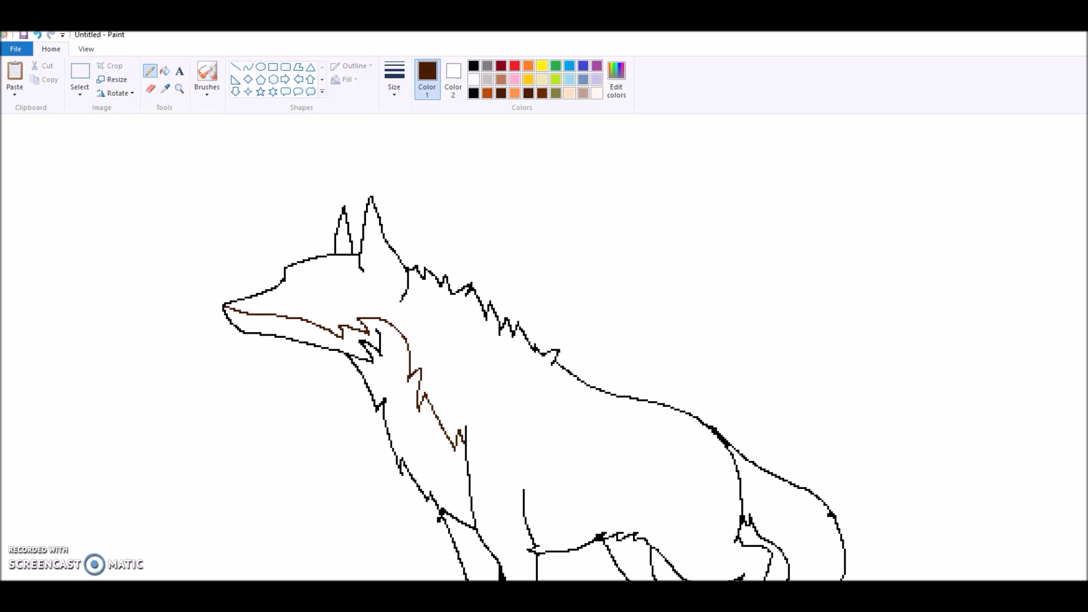
# Draw dark brown jagged marking lines above the belly and across the tail tip, redoing the first belly line
pyautogui.moveTo(524, 491)
pyautogui.mouseDown()
pyautogui.moveTo(558, 497)
pyautogui.moveTo(556, 510)
pyautogui.moveTo(582, 497)
pyautogui.moveTo(576, 514)
pyautogui.moveTo(590, 503)
pyautogui.moveTo(601, 520)
pyautogui.moveTo(647, 543)
pyautogui.mouseUp()
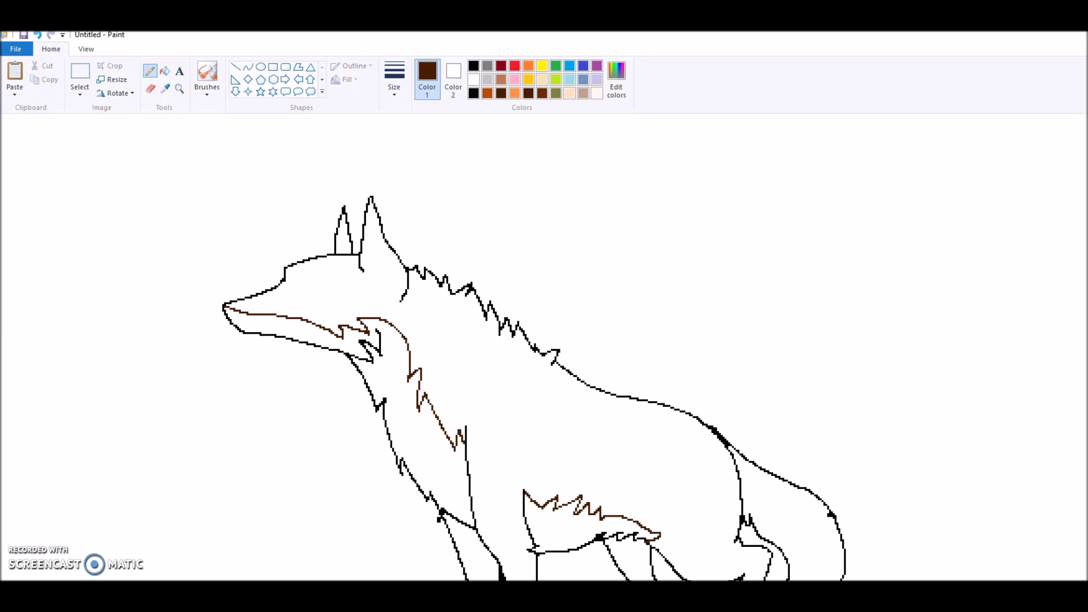
pyautogui.hotkey('ctrl', 'z')
pyautogui.moveTo(524, 491)
pyautogui.mouseDown()
pyautogui.moveTo(544, 517)
pyautogui.moveTo(570, 500)
pyautogui.moveTo(569, 516)
pyautogui.moveTo(613, 504)
pyautogui.moveTo(611, 518)
pyautogui.moveTo(646, 539)
pyautogui.mouseUp()
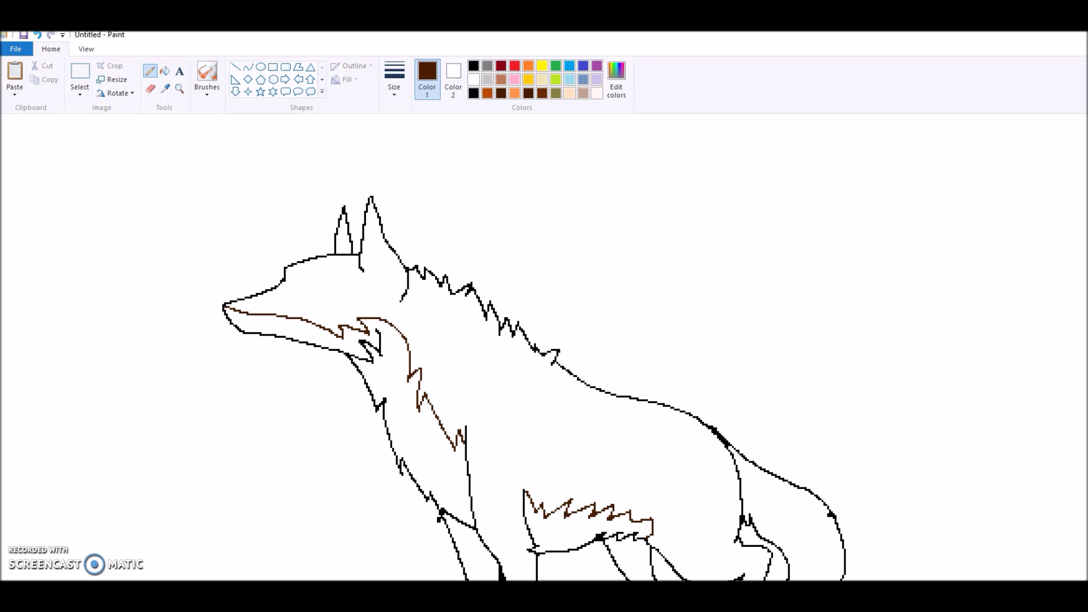
pyautogui.scroll(-4, 533, 346)
pyautogui.moveTo(792, 445)
pyautogui.mouseDown()
pyautogui.moveTo(813, 437)
pyautogui.moveTo(824, 416)
pyautogui.moveTo(844, 432)
pyautogui.mouseUp()
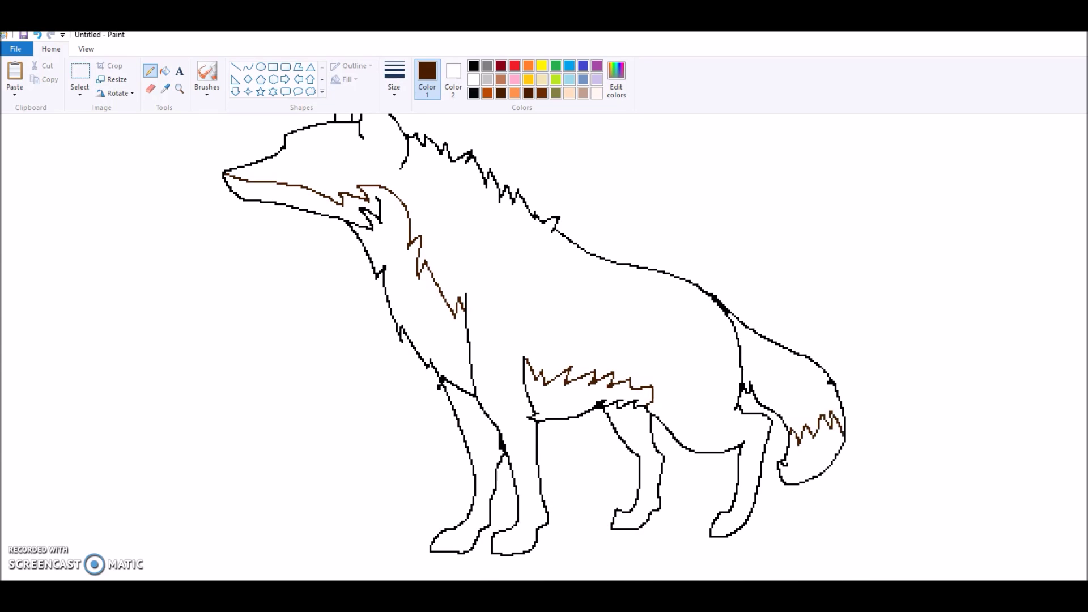
# Fill the body, legs, tail and ears with dark brown, leaving the muzzle, chest, belly and tail tip white
pyautogui.click(165, 71)
pyautogui.click(596, 317)
pyautogui.click(459, 453)
pyautogui.click(634, 453)
pyautogui.click(788, 385)
pyautogui.scroll(4, 533, 346)
pyautogui.click(343, 241)
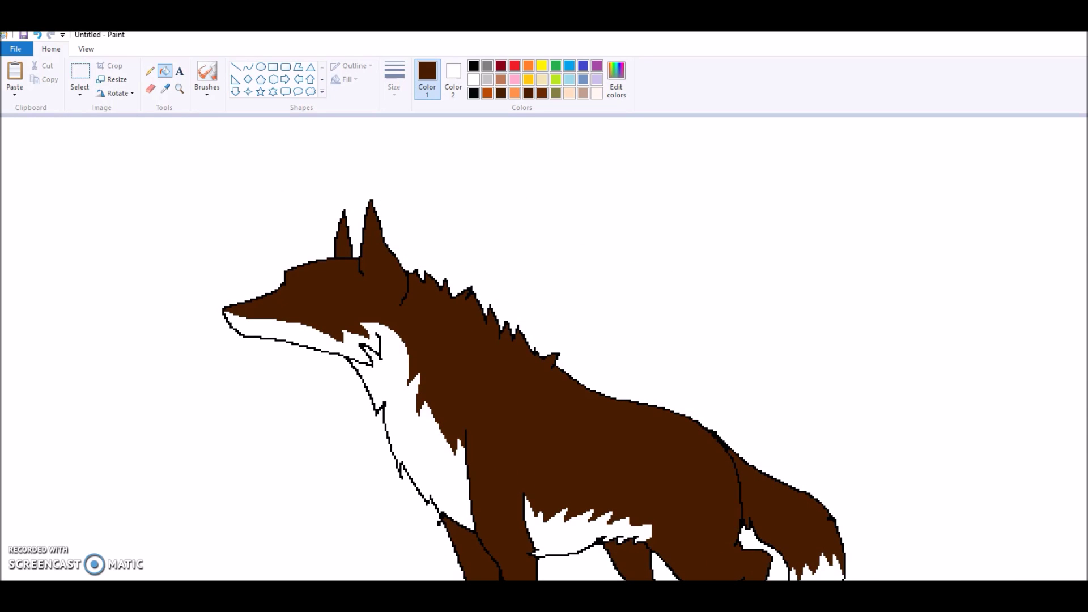
# Draw a black nose and a narrow black-outlined eye on the large fox's face
pyautogui.click(180, 88)
pyautogui.click(397, 346)
pyautogui.click(453, 334)
pyautogui.click(454, 335)
pyautogui.click(454, 334)
pyautogui.click(149, 70)
pyautogui.click(473, 66)
pyautogui.moveTo(342, 351)
pyautogui.mouseDown()
pyautogui.moveTo(356, 334)
pyautogui.moveTo(346, 341)
pyautogui.mouseUp()
pyautogui.moveTo(499, 281)
pyautogui.mouseDown()
pyautogui.moveTo(576, 288)
pyautogui.moveTo(494, 294)
pyautogui.moveTo(530, 286)
pyautogui.moveTo(547, 303)
pyautogui.moveTo(514, 307)
pyautogui.moveTo(539, 289)
pyautogui.mouseUp()
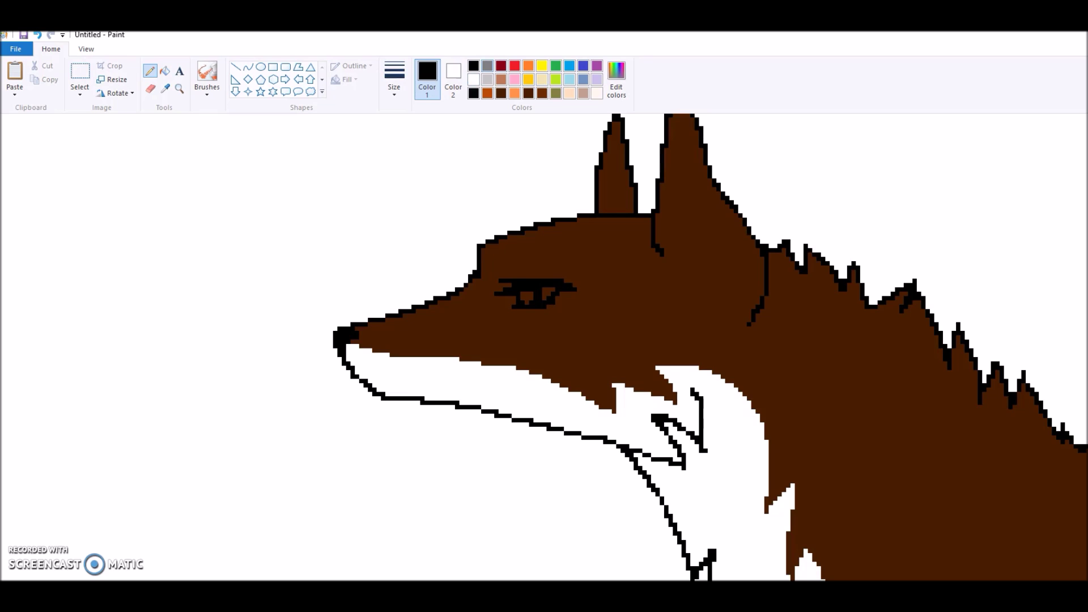
# Colour the large fox's eye with a red iris and white details
pyautogui.click(474, 80)
pyautogui.click(515, 65)
pyautogui.click(474, 79)
pyautogui.moveTo(545, 290); pyautogui.dragTo(548, 295)
# Erase the smaller far ear from the top of the large fox's head
pyautogui.click(180, 89)
pyautogui.rightClick(339, 183)
pyautogui.rightClick(339, 183)
pyautogui.rightClick(339, 182)
pyautogui.click(339, 213)
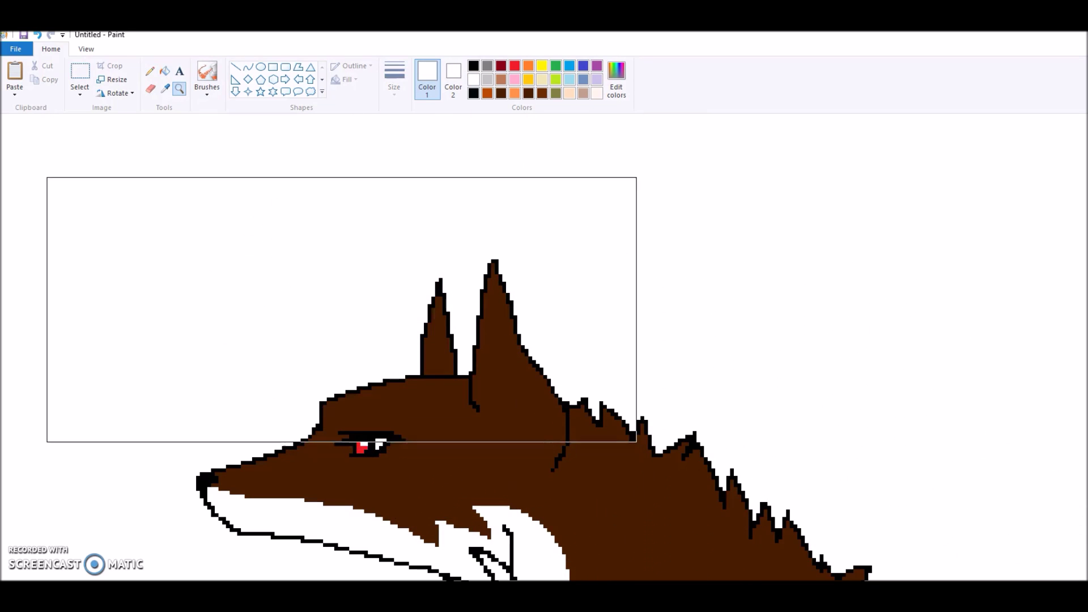
pyautogui.click(474, 66)
pyautogui.click(150, 89)
pyautogui.moveTo(428, 352)
pyautogui.mouseDown()
pyautogui.moveTo(437, 359)
pyautogui.moveTo(439, 280)
pyautogui.mouseUp()
# Draw a small fox in black lying behind the large fox's ear, with its head in front and tail behind
pyautogui.click(150, 71)
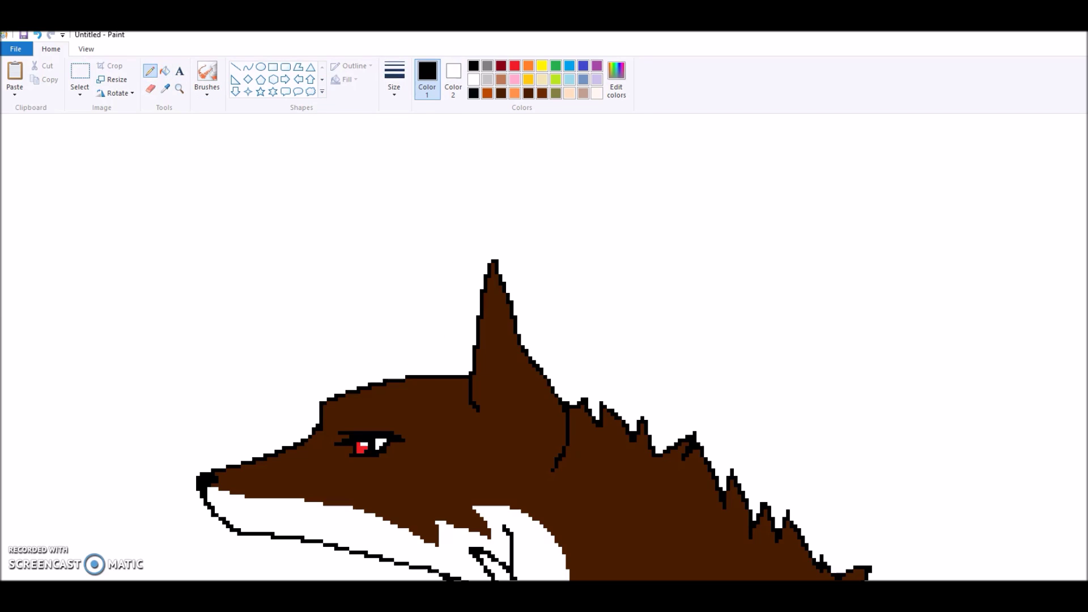
pyautogui.moveTo(408, 375)
pyautogui.mouseDown()
pyautogui.moveTo(301, 356)
pyautogui.moveTo(326, 335)
pyautogui.mouseUp()
pyautogui.hotkey('ctrl', 'z')
pyautogui.moveTo(318, 347)
pyautogui.mouseDown()
pyautogui.moveTo(420, 375)
pyautogui.moveTo(317, 335)
pyautogui.moveTo(314, 324)
pyautogui.moveTo(364, 336)
pyautogui.moveTo(423, 310)
pyautogui.moveTo(450, 322)
pyautogui.moveTo(476, 313)
pyautogui.moveTo(473, 342)
pyautogui.moveTo(677, 335)
pyautogui.moveTo(691, 354)
pyautogui.moveTo(553, 391)
pyautogui.mouseUp()
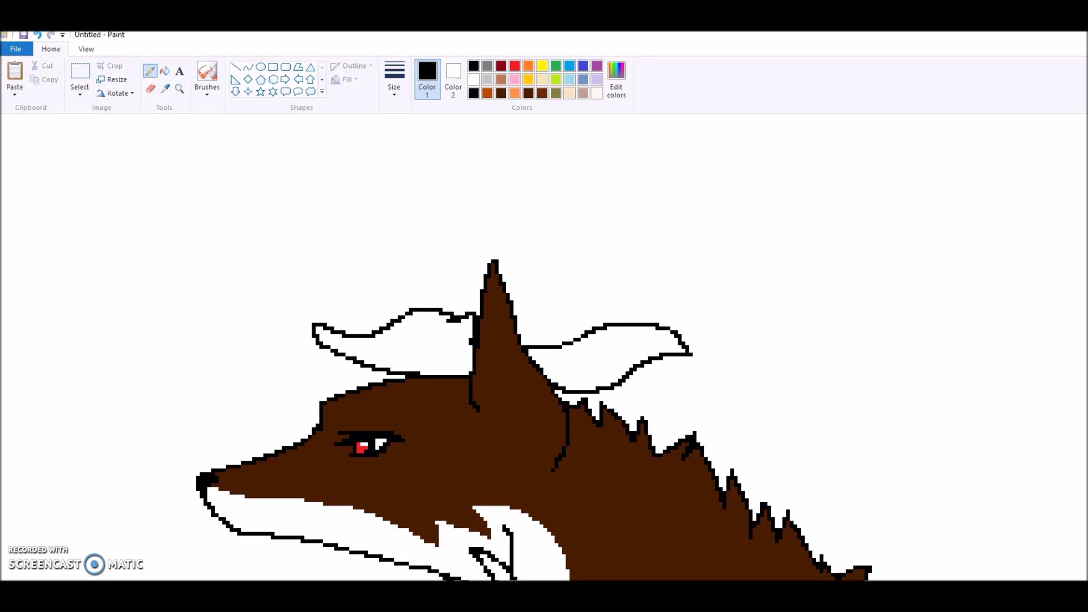
# Add the small fox's ear, black nose and round eye, and a curved line marking off its tail tip
pyautogui.moveTo(431, 309); pyautogui.dragTo(460, 315)
pyautogui.moveTo(416, 324)
pyautogui.mouseDown()
pyautogui.moveTo(402, 327)
pyautogui.moveTo(421, 324)
pyautogui.mouseUp()
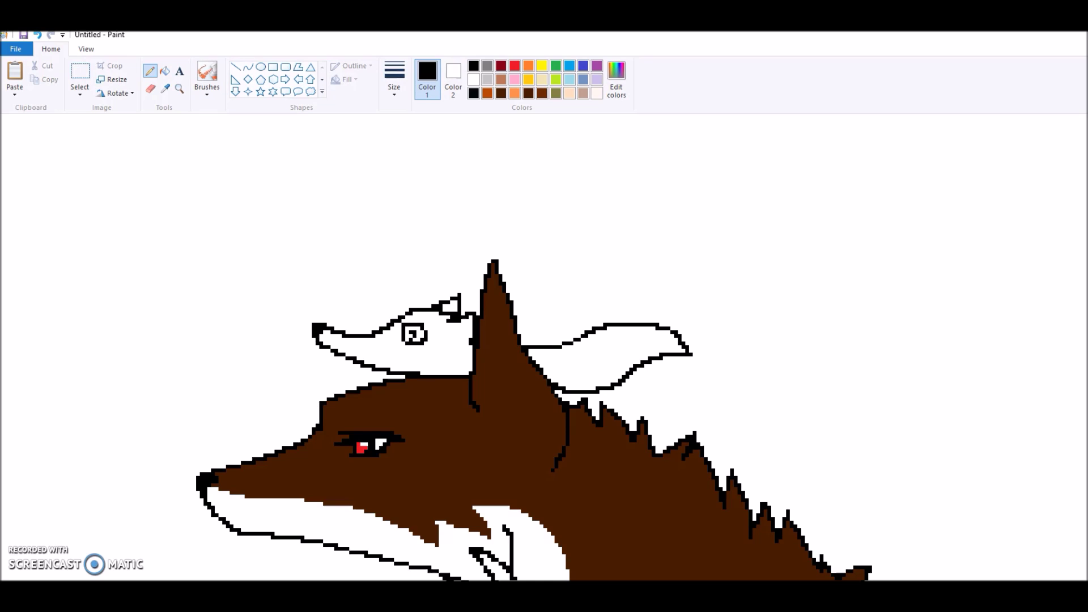
pyautogui.moveTo(587, 335); pyautogui.dragTo(619, 379)
# Fill the small fox's head, ear and tail base with orange, leaving the tail tip white
pyautogui.click(164, 71)
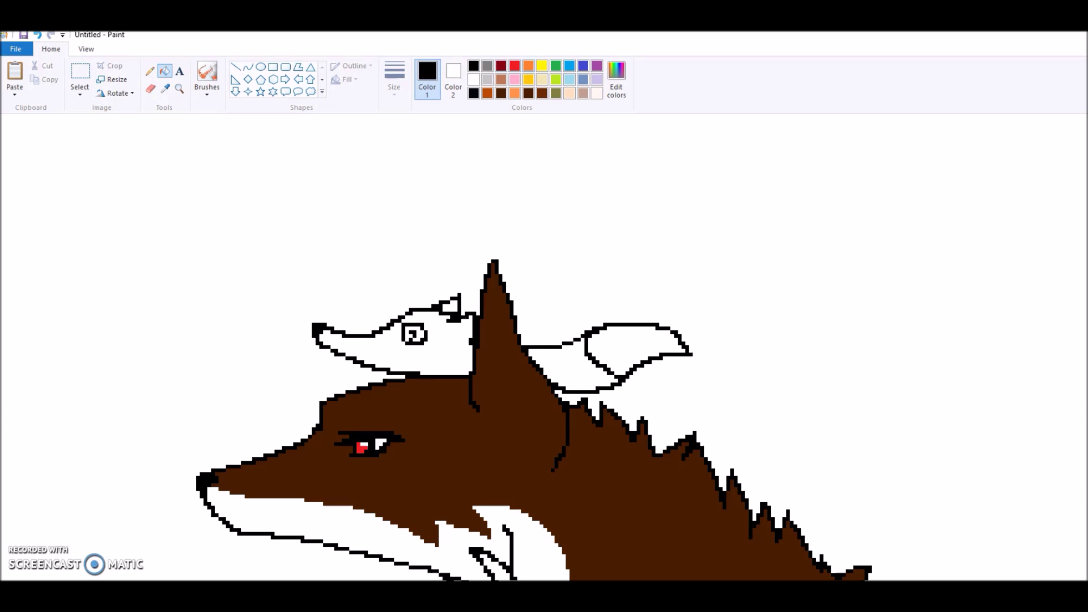
pyautogui.click(515, 93)
pyautogui.click(386, 351)
pyautogui.click(452, 306)
pyautogui.click(569, 367)
# Sketch a tiny black figure on the ground beside the large fox's far hind paw
pyautogui.click(179, 89)
pyautogui.rightClick(400, 435)
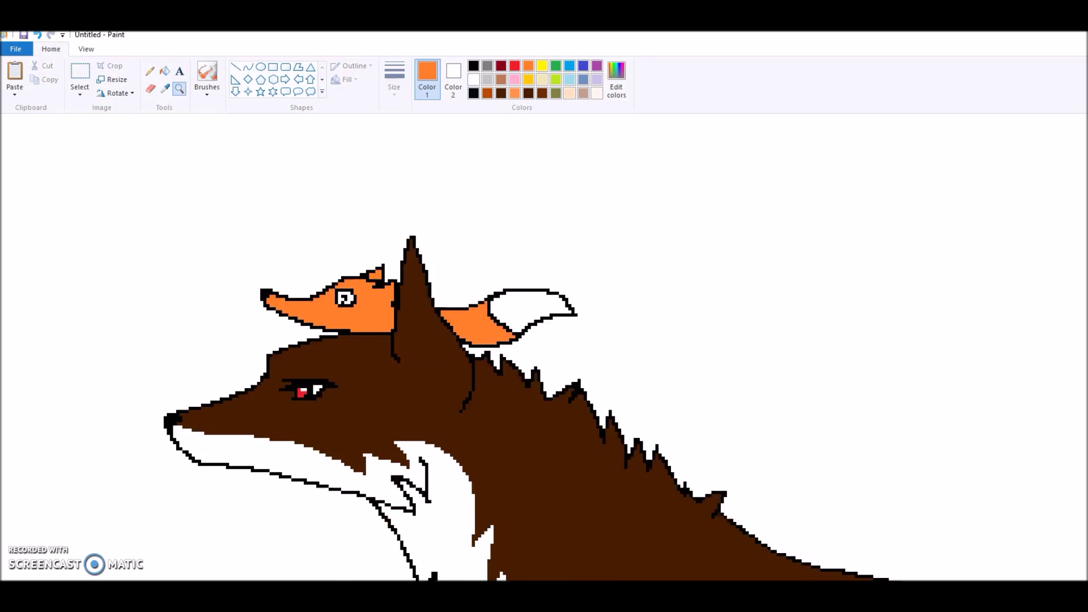
pyautogui.rightClick(400, 435)
pyautogui.rightClick(401, 435)
pyautogui.rightClick(400, 436)
pyautogui.click(385, 327)
pyautogui.click(470, 314)
pyautogui.click(462, 311)
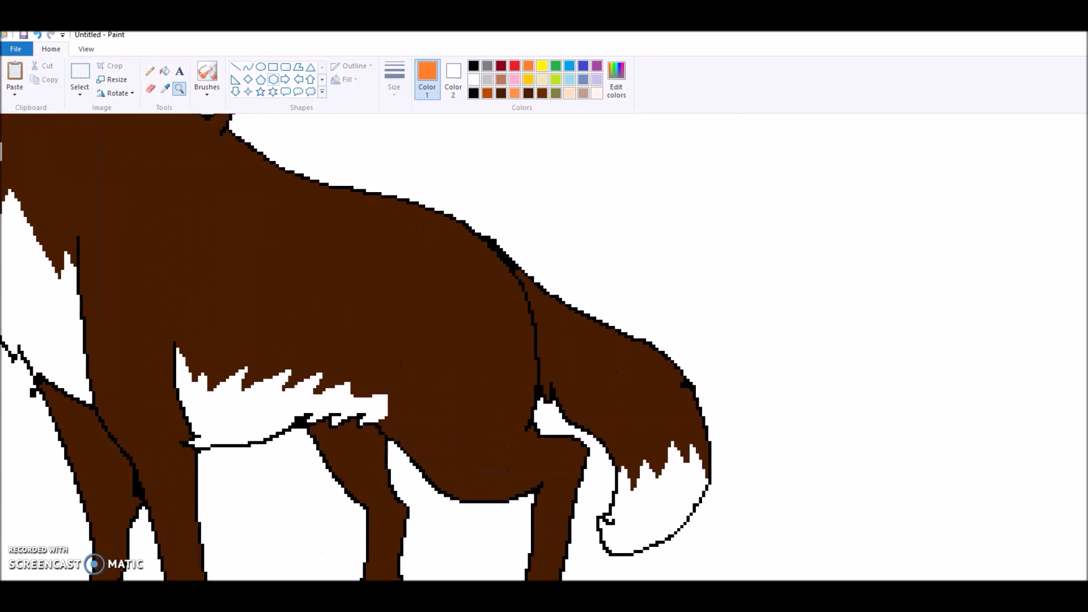
pyautogui.click(151, 71)
pyautogui.click(473, 66)
pyautogui.scroll(3, 363, 346)
pyautogui.scroll(-3, 363, 346)
pyautogui.scroll(-3, 362, 346)
pyautogui.scroll(3, 363, 345)
pyautogui.scroll(-3, 363, 345)
pyautogui.moveTo(382, 491)
pyautogui.mouseDown()
pyautogui.moveTo(388, 503)
pyautogui.moveTo(402, 489)
pyautogui.moveTo(384, 509)
pyautogui.moveTo(417, 495)
pyautogui.mouseUp()
# Fill the small fox's eye with grey, and recolour it tan
pyautogui.click(179, 89)
pyautogui.rightClick(180, 148)
pyautogui.rightClick(487, 335)
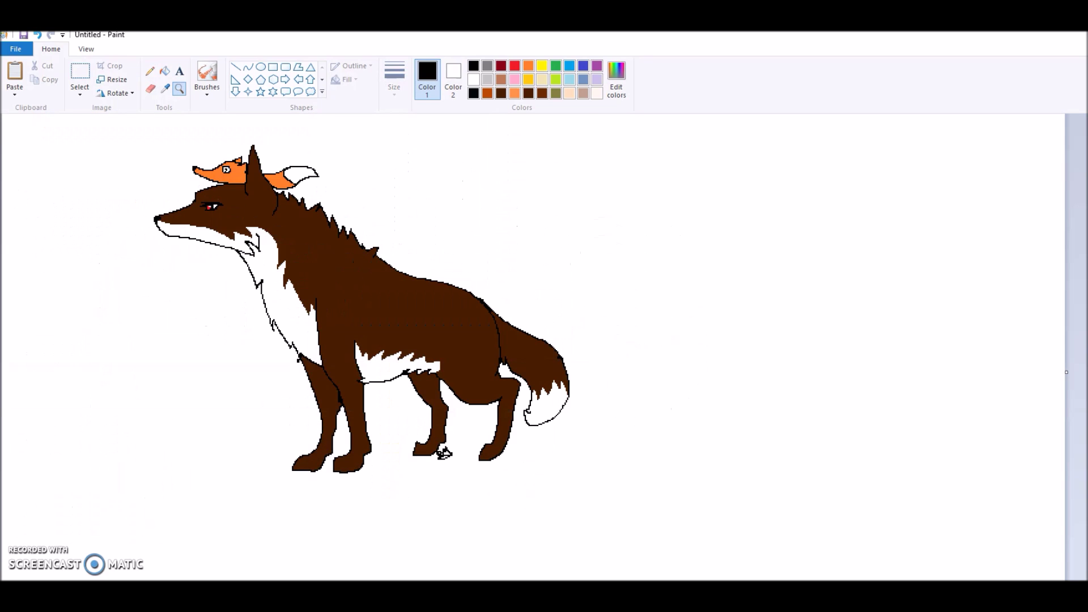
pyautogui.rightClick(285, 273)
pyautogui.moveTo(268, 259); pyautogui.dragTo(164, 223)
pyautogui.click(111, 190)
pyautogui.click(111, 189)
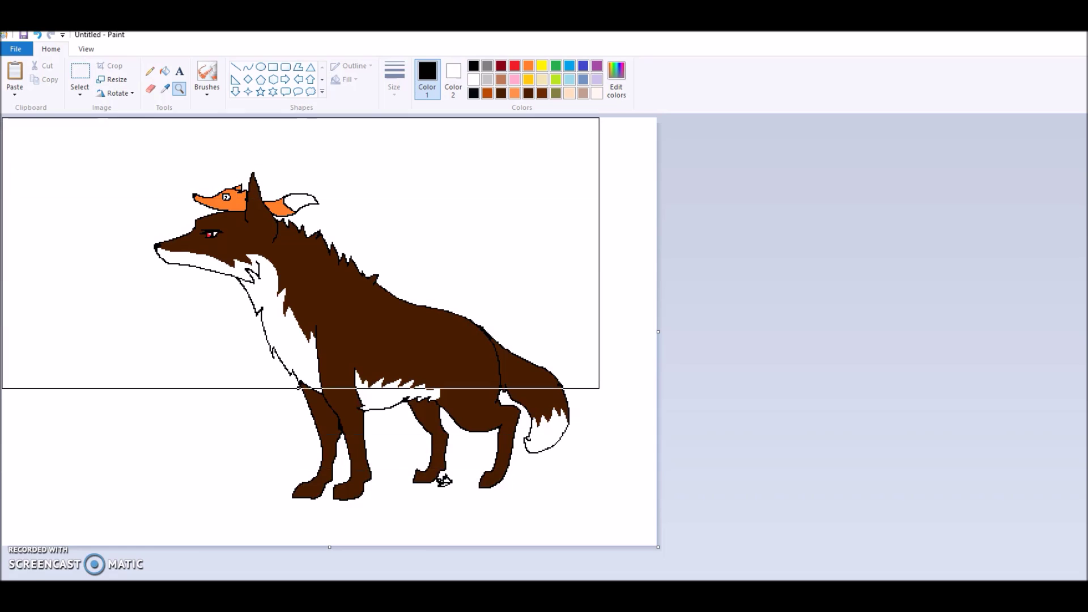
pyautogui.click(164, 71)
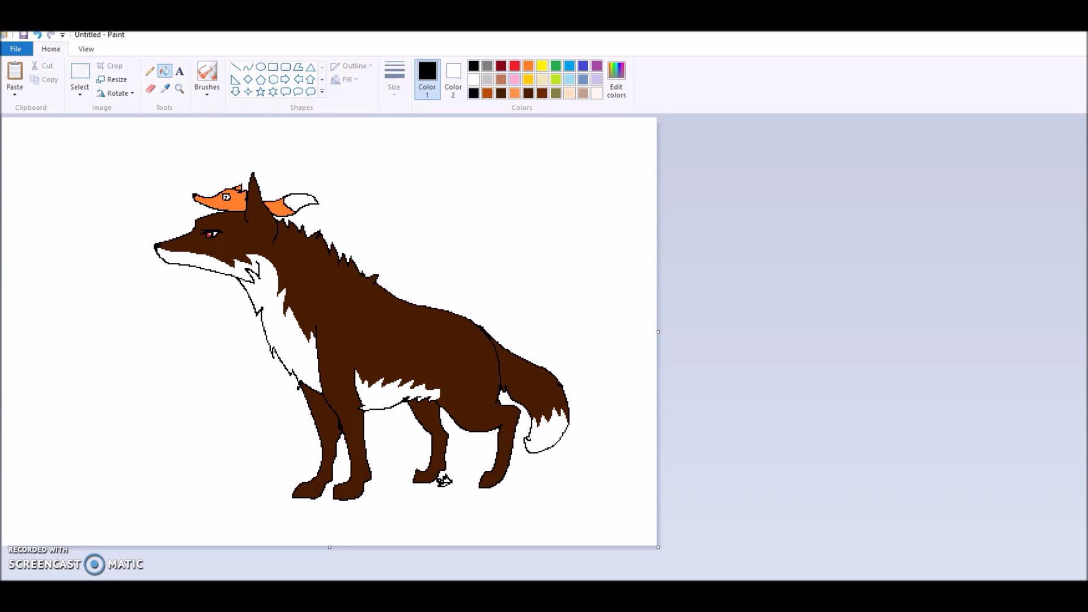
pyautogui.click(584, 79)
pyautogui.click(179, 88)
pyautogui.click(268, 211)
pyautogui.click(487, 66)
pyautogui.click(165, 70)
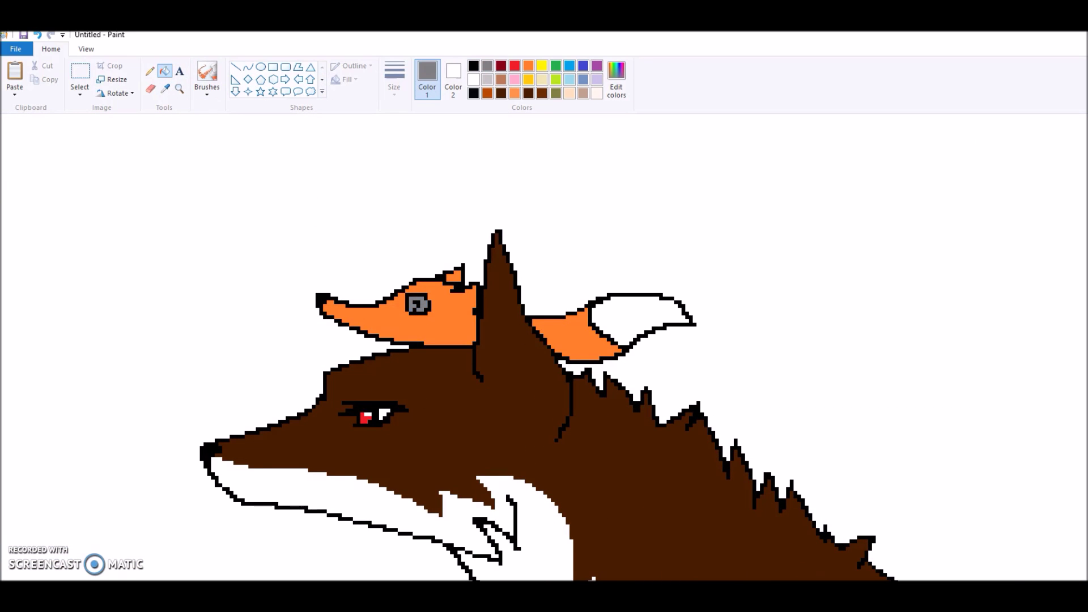
pyautogui.click(584, 93)
# Place a wide text box above the foxes' heads and set the text colour to black
pyautogui.click(179, 71)
pyautogui.moveTo(108, 142); pyautogui.dragTo(739, 227)
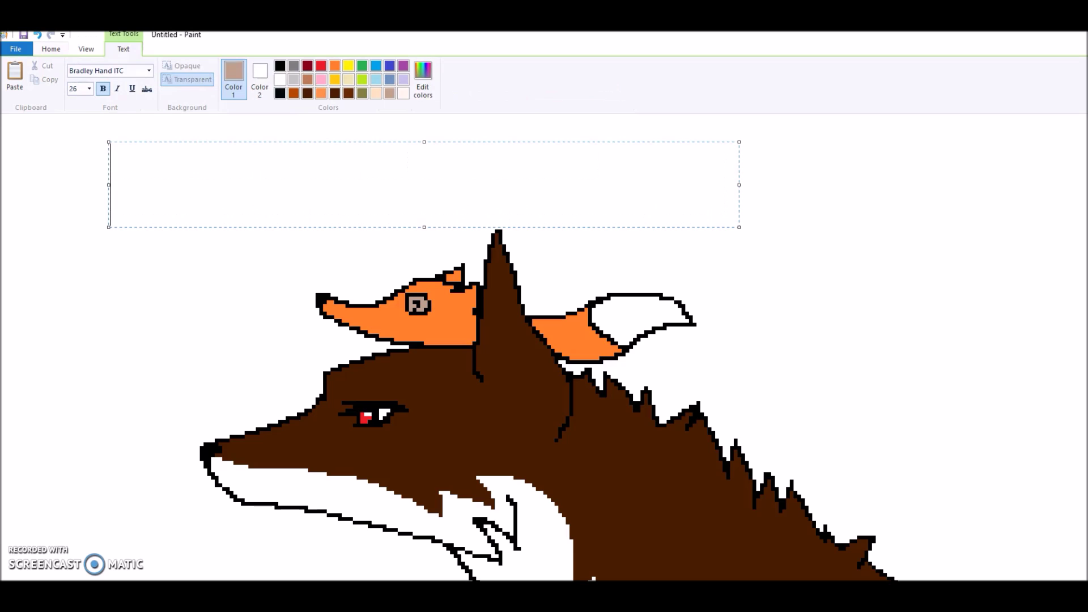
pyautogui.click(280, 66)
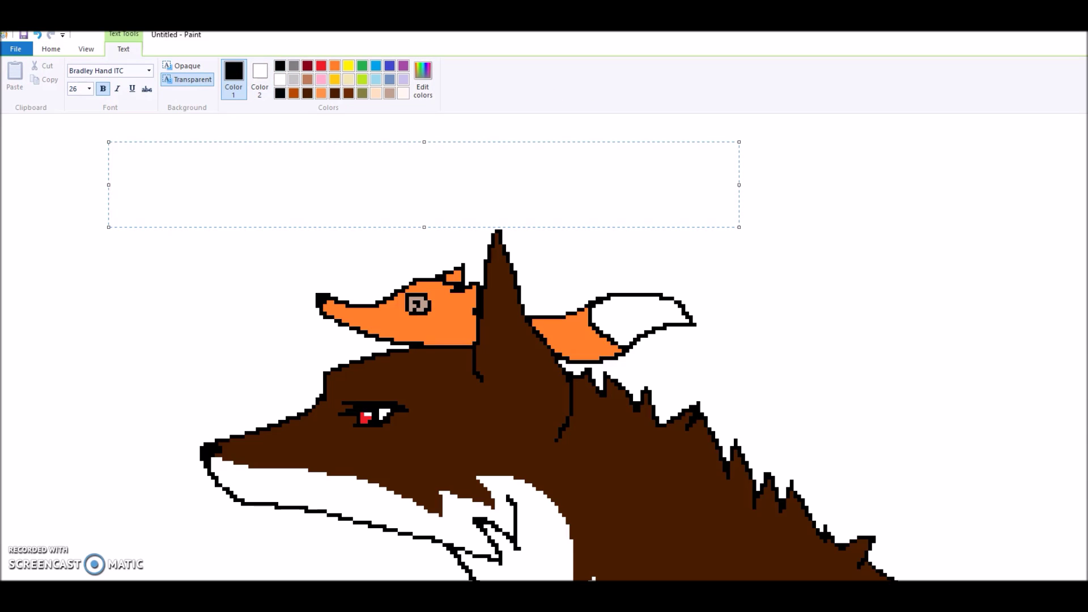
pyautogui.write('Thanks')
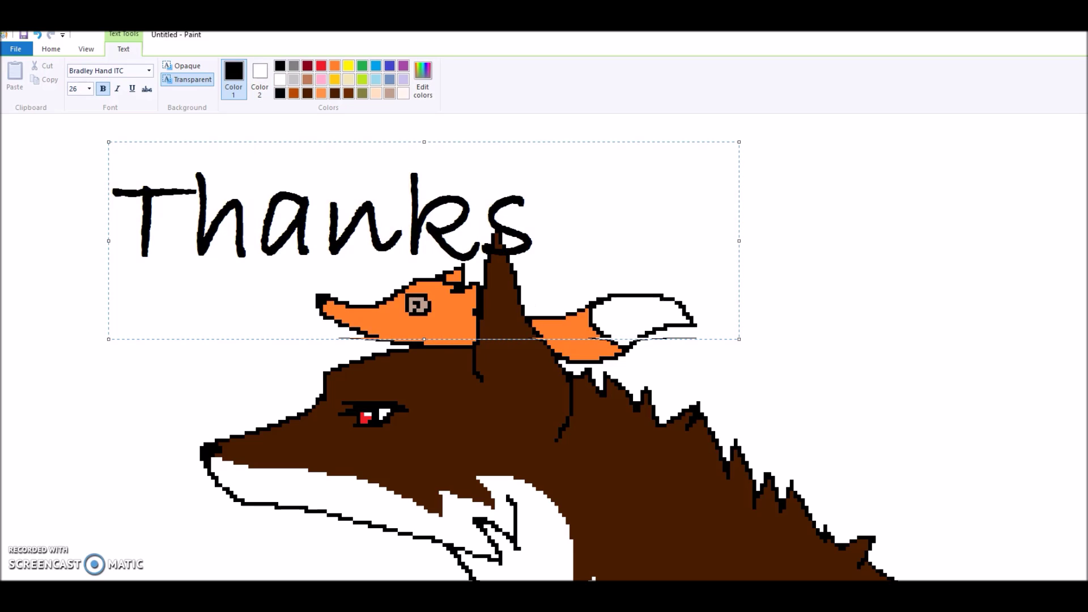
pyautogui.press('BackSpace')
pyautogui.press('BackSpace')
pyautogui.press('BackSpace')
pyautogui.press('BackSpace')
pyautogui.press('BackSpace')
pyautogui.press('BackSpace')
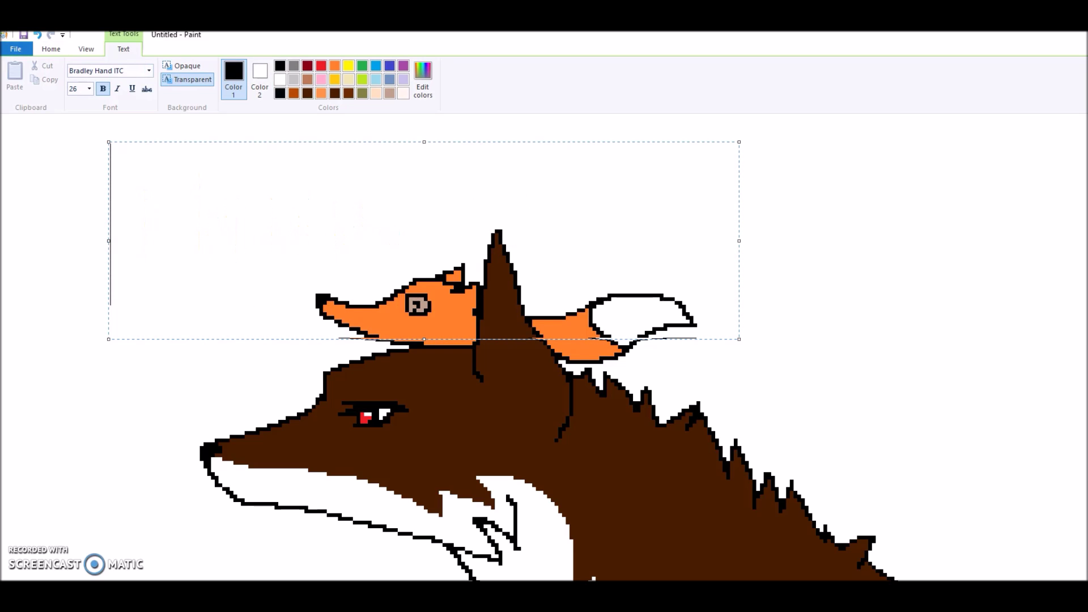
# Set the font size to 8 and enter "thanks for watching! i hope you have enjoyed"
pyautogui.click(89, 88)
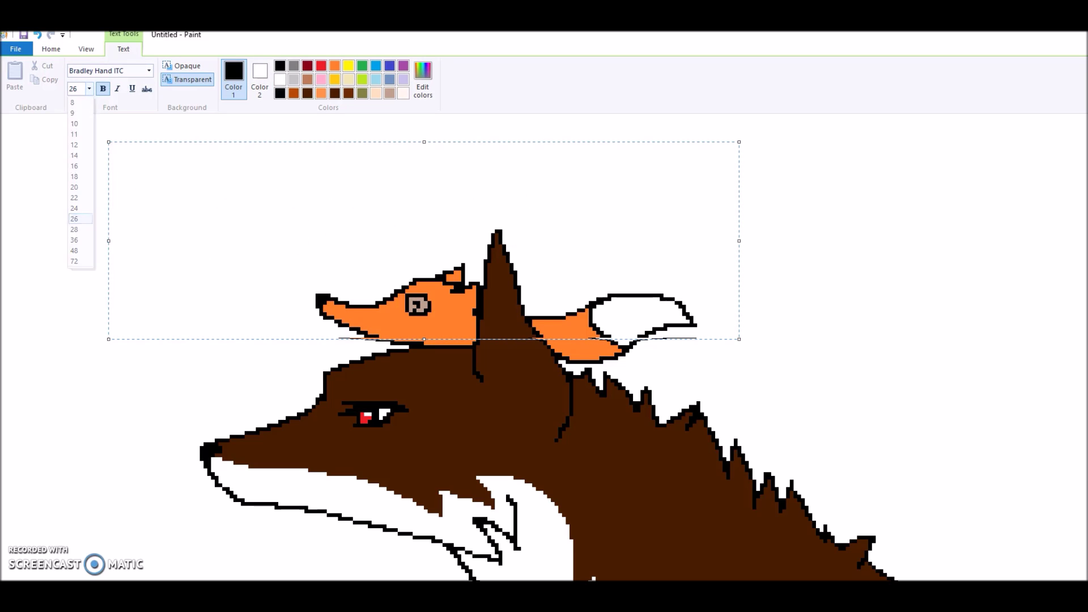
pyautogui.click(72, 102)
pyautogui.write('t')
pyautogui.press('BackSpace')
pyautogui.write('hanks')
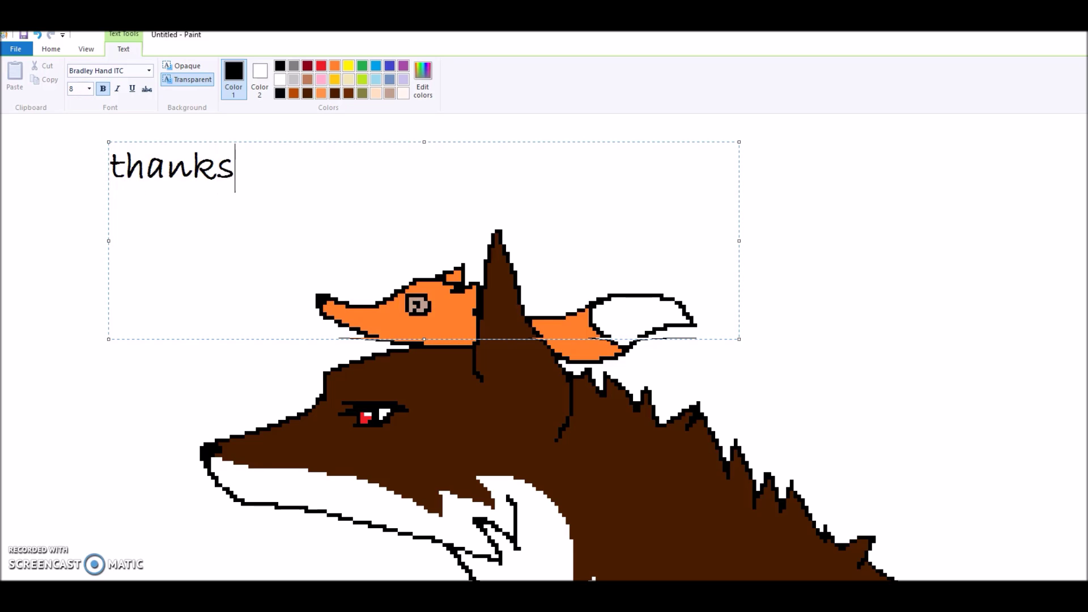
pyautogui.write(' for wat')
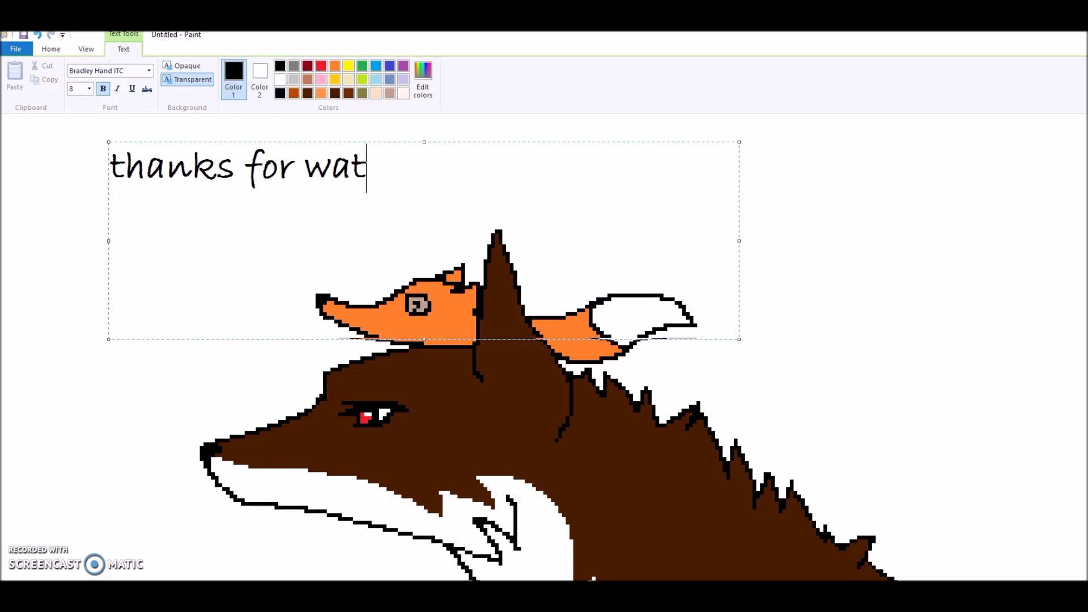
pyautogui.write('ching! i h')
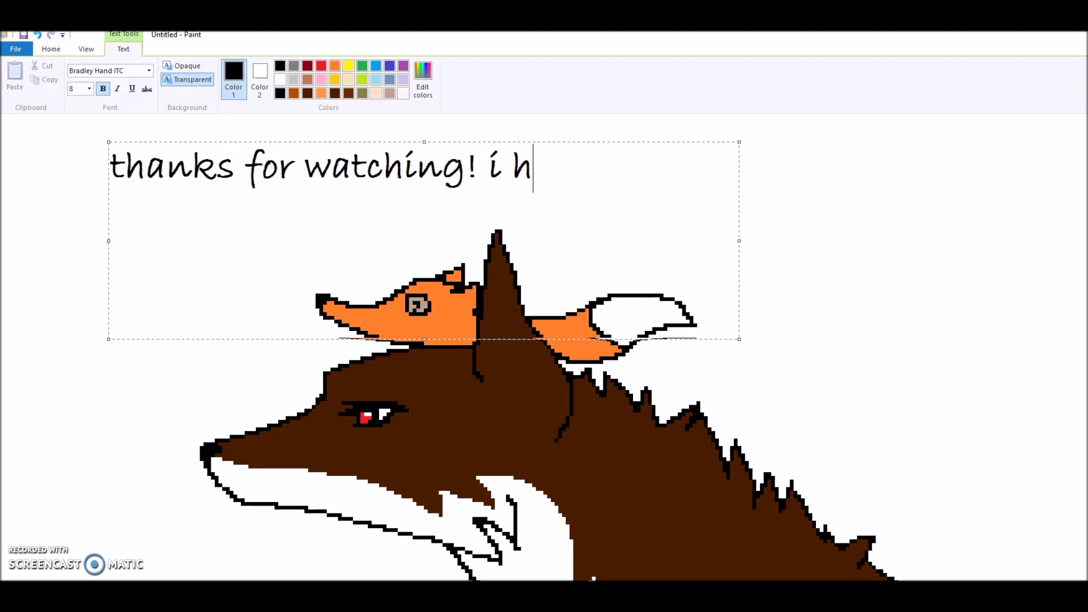
pyautogui.write('ope you have en')
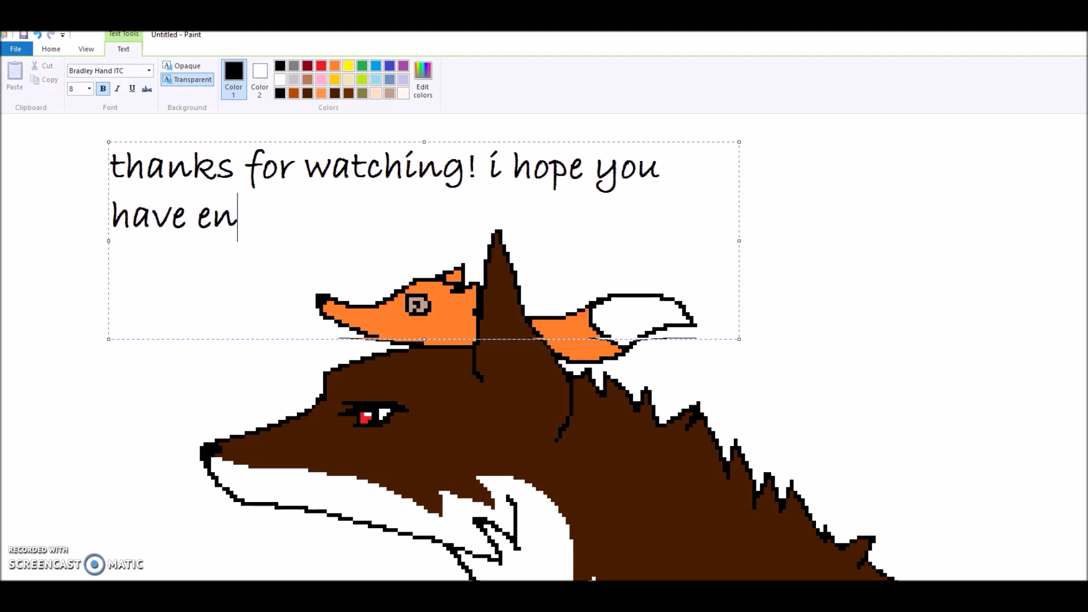
pyautogui.write('joyed')
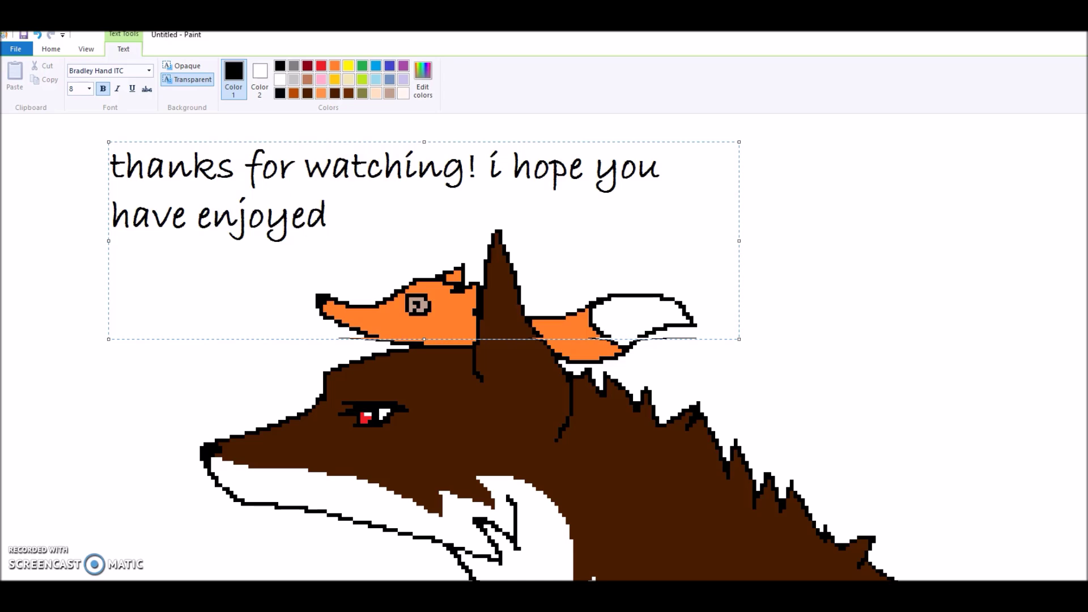
# Delete the end of the message back to "thanks for"
pyautogui.press('BackSpace')
pyautogui.press('BackSpace')
pyautogui.press('BackSpace')
pyautogui.press('BackSpace')
pyautogui.press('BackSpace')
pyautogui.press('BackSpace')
pyautogui.press('BackSpace')
pyautogui.press('BackSpace')
pyautogui.press('BackSpace')
pyautogui.press('BackSpace')
pyautogui.press('BackSpace')
pyautogui.press('BackSpace')
pyautogui.press('BackSpace')
pyautogui.press('BackSpace')
pyautogui.press('BackSpace')
pyautogui.press('BackSpace')
pyautogui.press('BackSpace')
pyautogui.press('BackSpace')
pyautogui.press('BackSpace')
pyautogui.press('BackSpace')
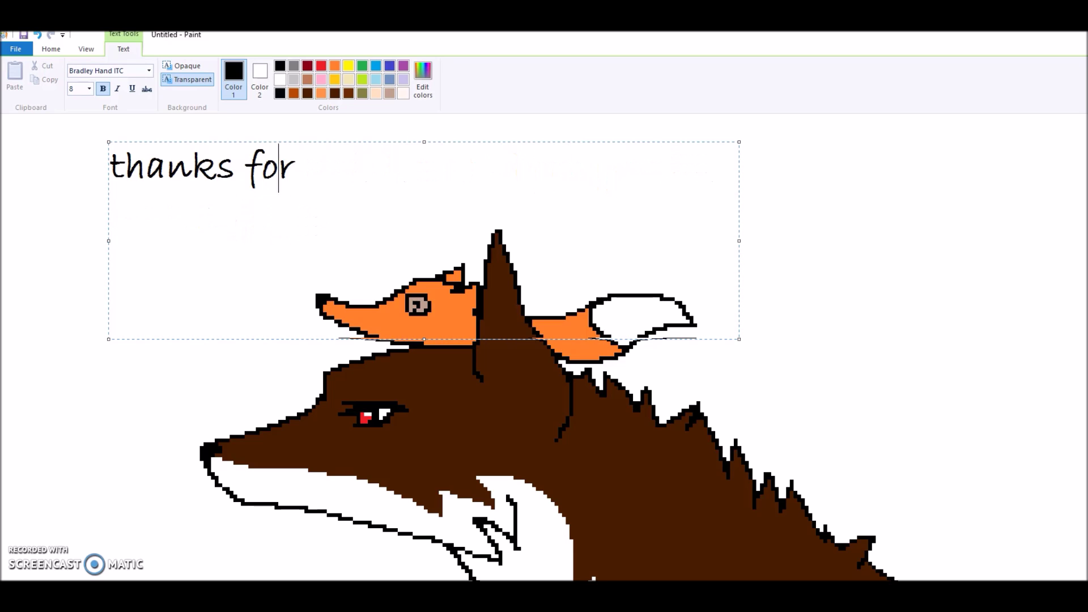